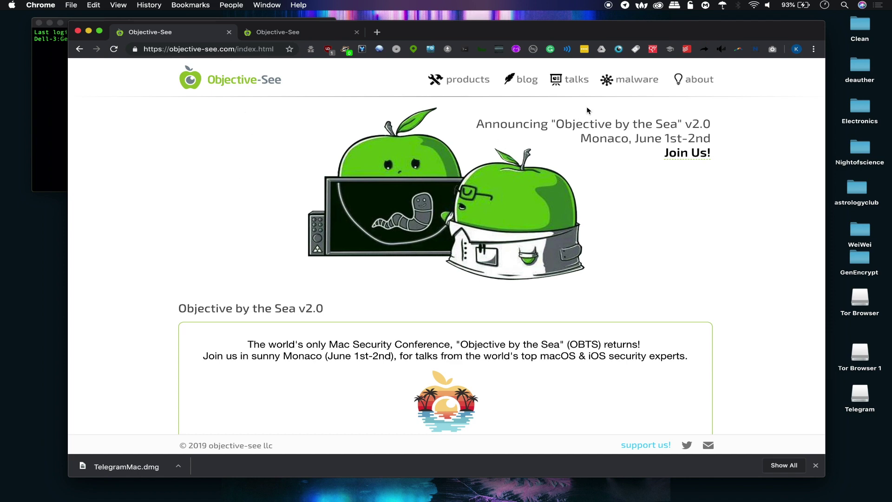
Step: Browse the Objective-See Mac Malware list page
left_click(638, 79)
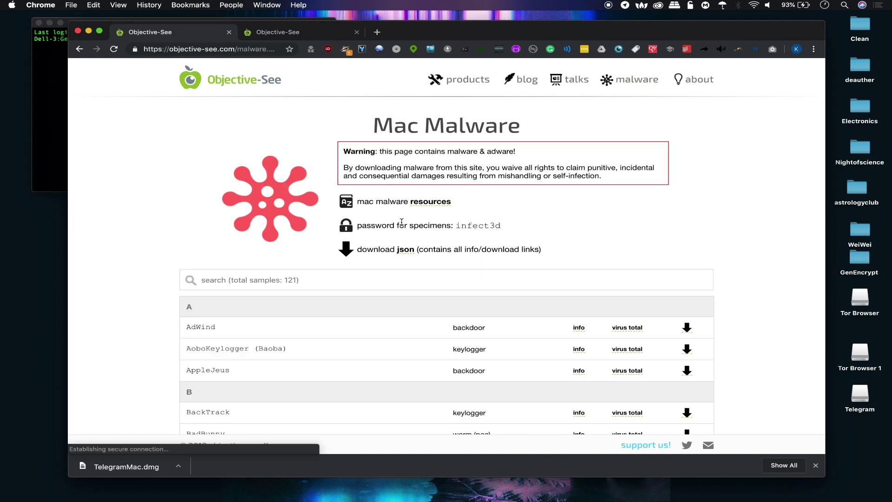
scroll(402, 223, "down", 15)
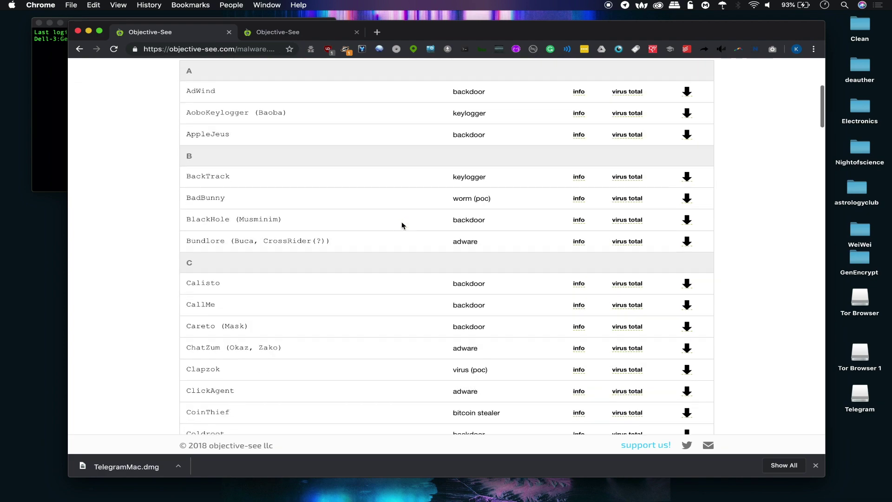
scroll(402, 226, "down", 20)
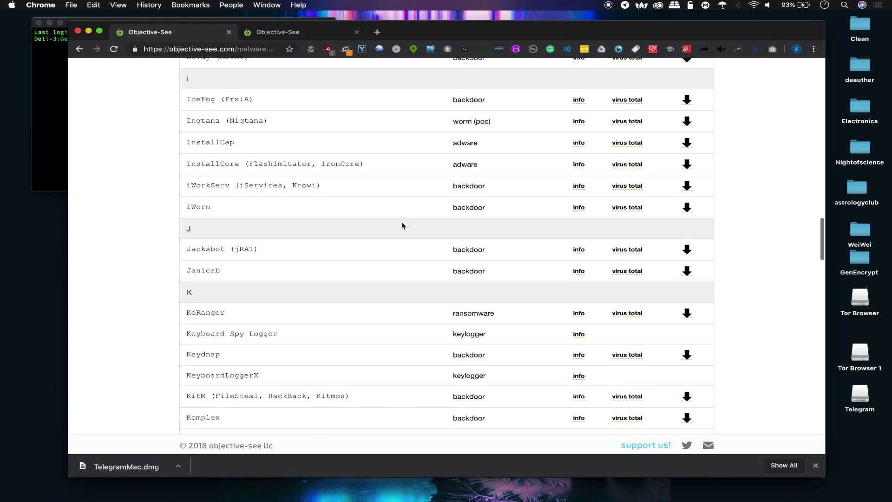
scroll(402, 226, "down", 15)
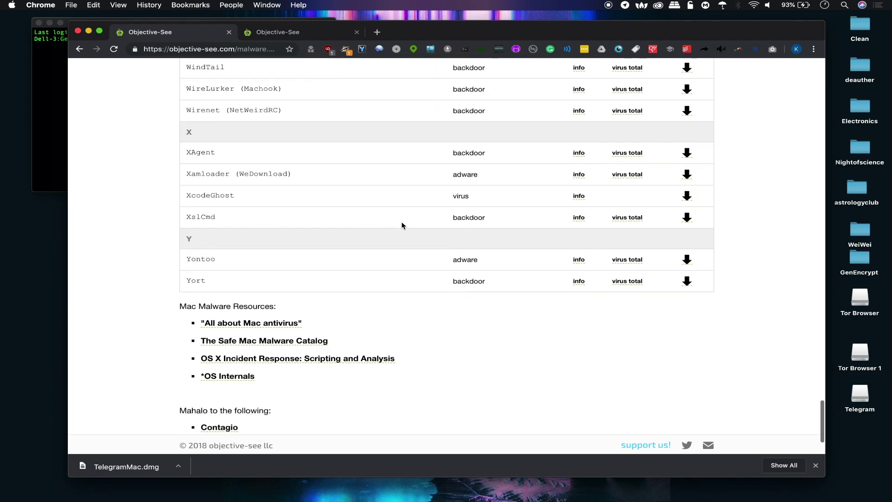
scroll(402, 225, "up", 8)
scroll(401, 226, "up", 20)
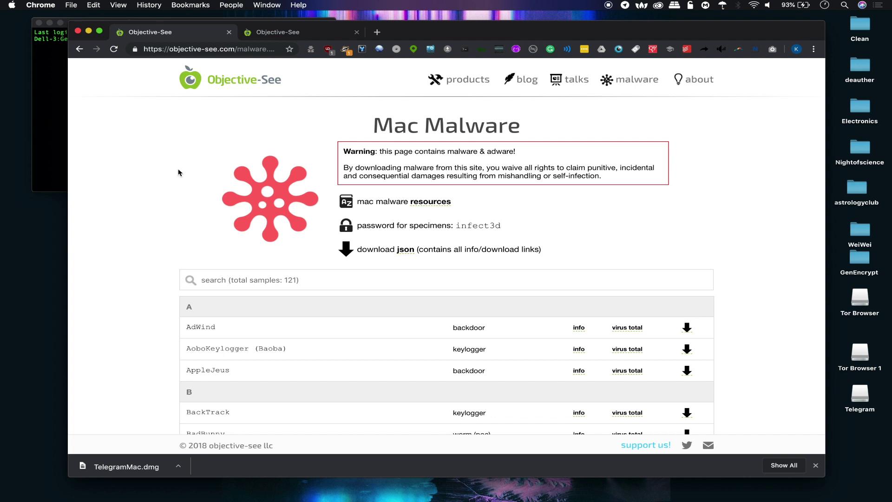
Step: Go to the Objective-See products list and locate the RansomWhere? entry
left_click(446, 81)
scroll(337, 231, "down", 4)
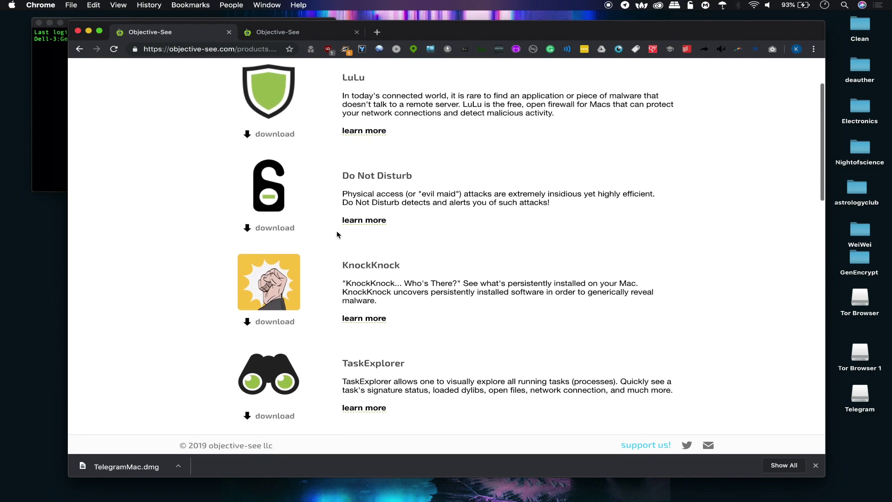
scroll(336, 231, "down", 15)
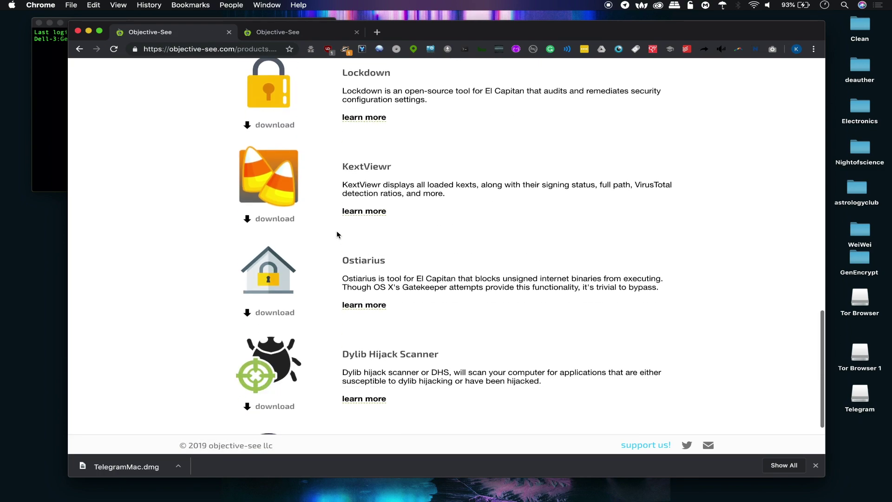
scroll(336, 230, "up", 6)
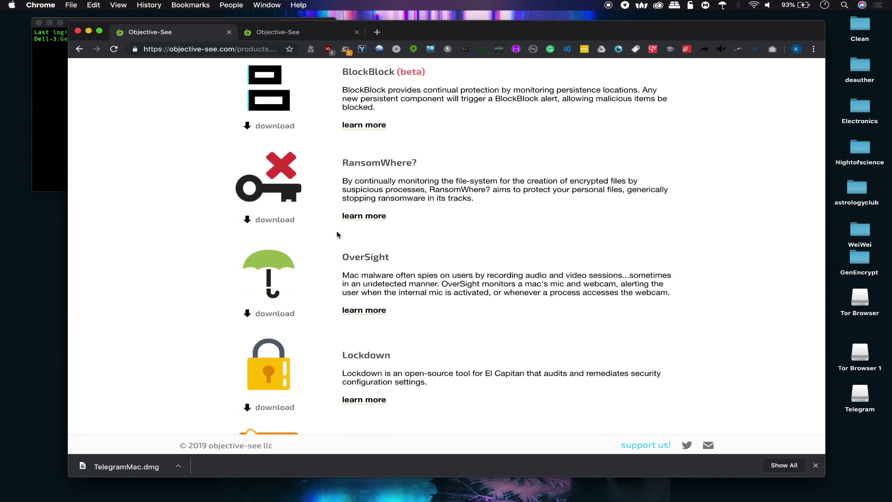
scroll(336, 231, "up", 2)
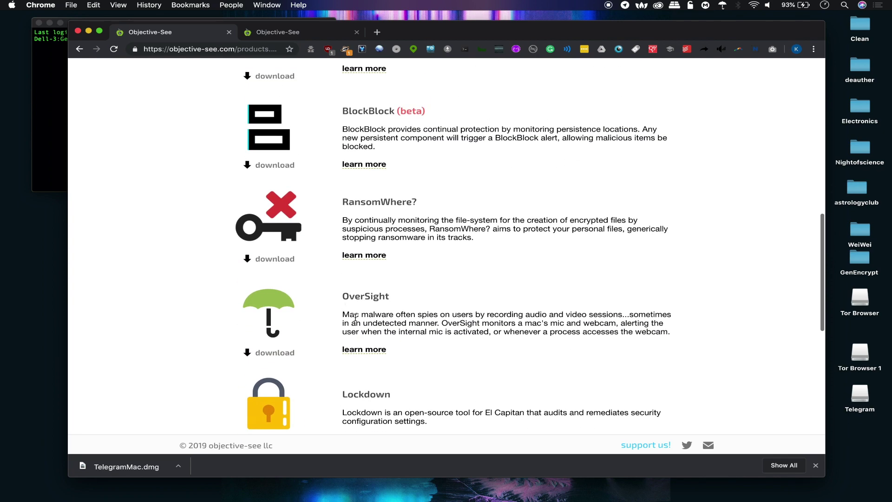
scroll(353, 279, "up", 3)
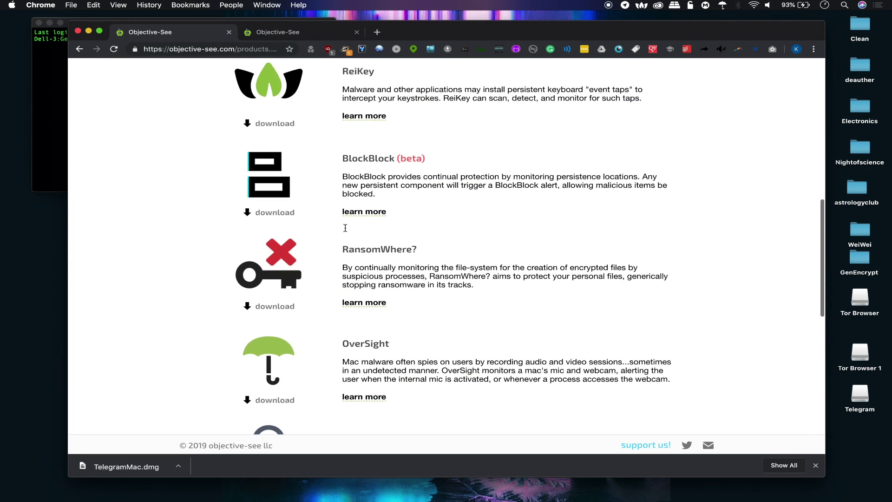
Step: Read the RansomWhere? 1.2.5 page's installation instructions, then return to the top
left_click(370, 337)
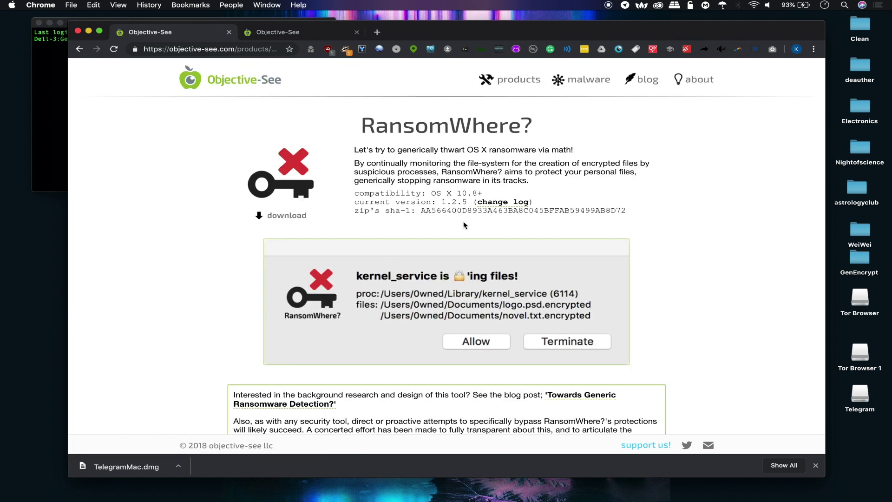
scroll(380, 358, "down", 2)
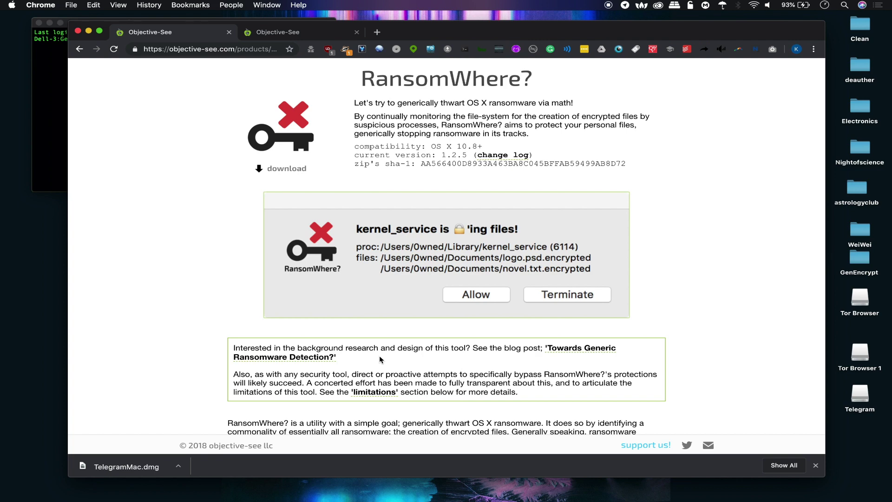
scroll(380, 360, "down", 2)
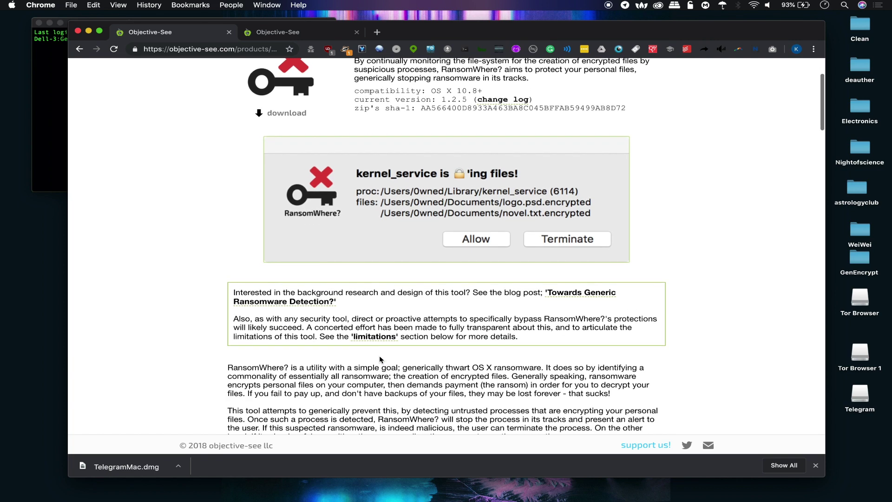
scroll(379, 359, "down", 10)
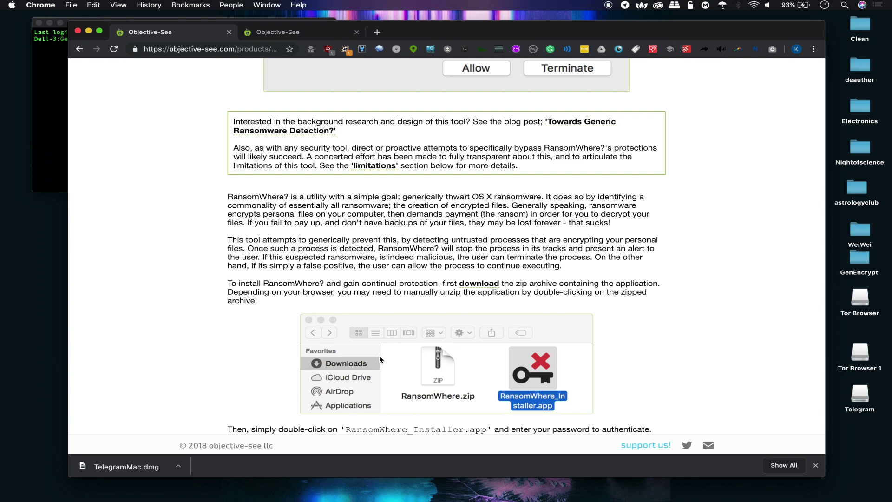
scroll(379, 359, "down", 4)
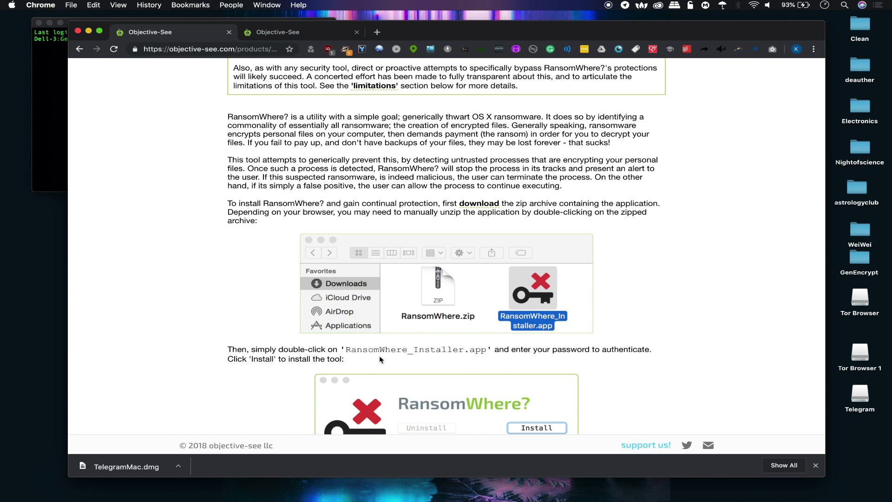
scroll(345, 305, "up", 10)
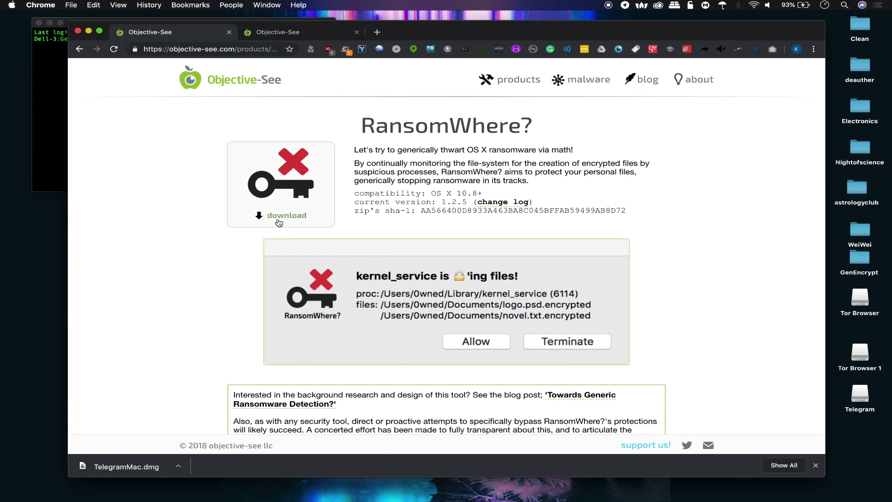
Step: Download the RansomWhere? zip, accepting the support prompt, and open the downloaded archive
left_click(281, 223)
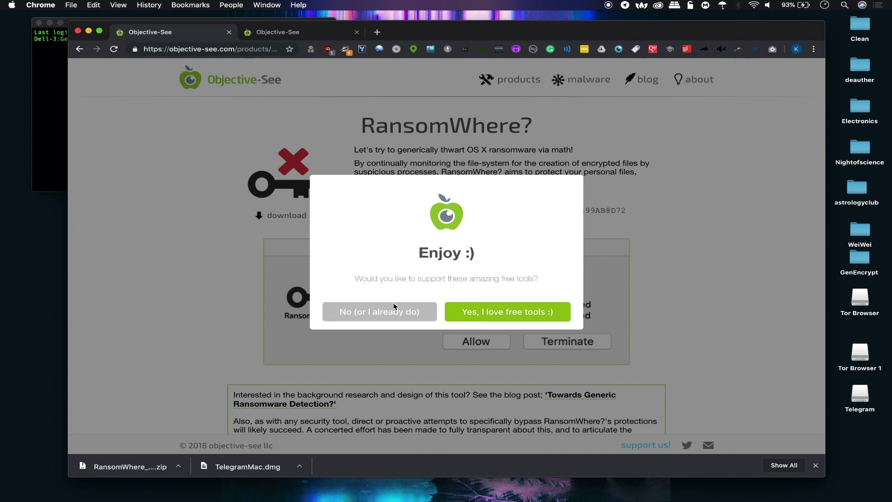
left_click(480, 315)
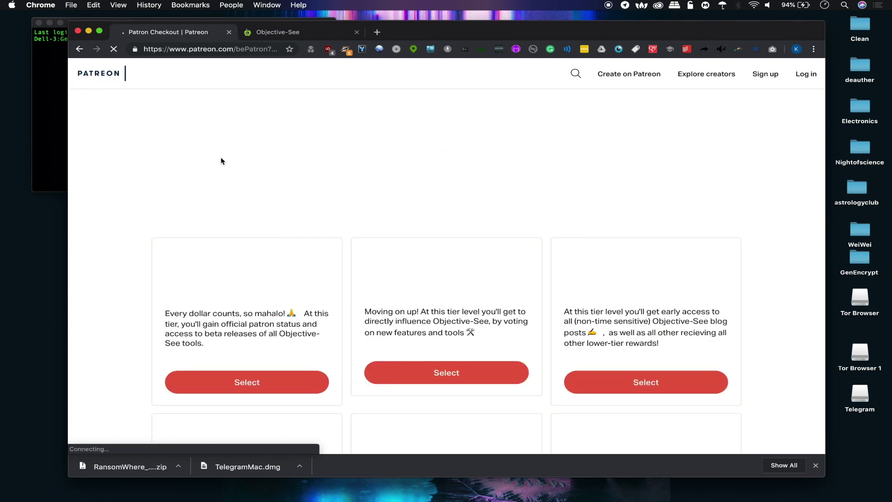
left_click(80, 49)
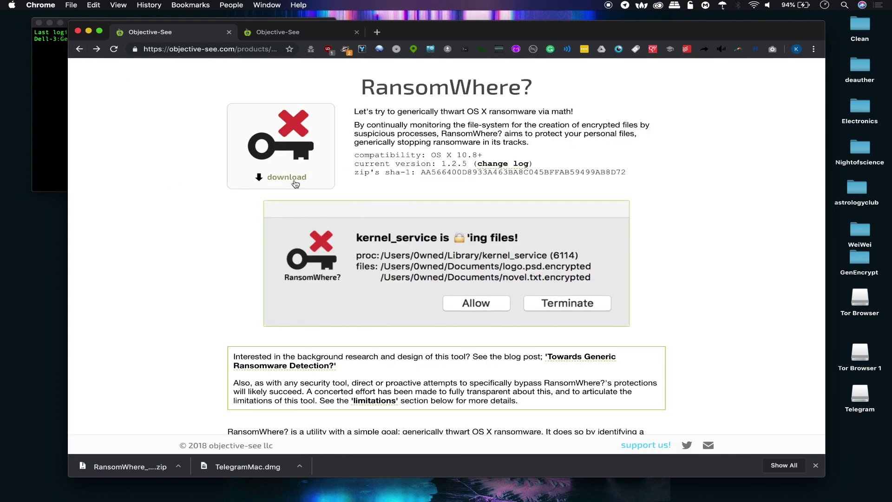
left_click(255, 184)
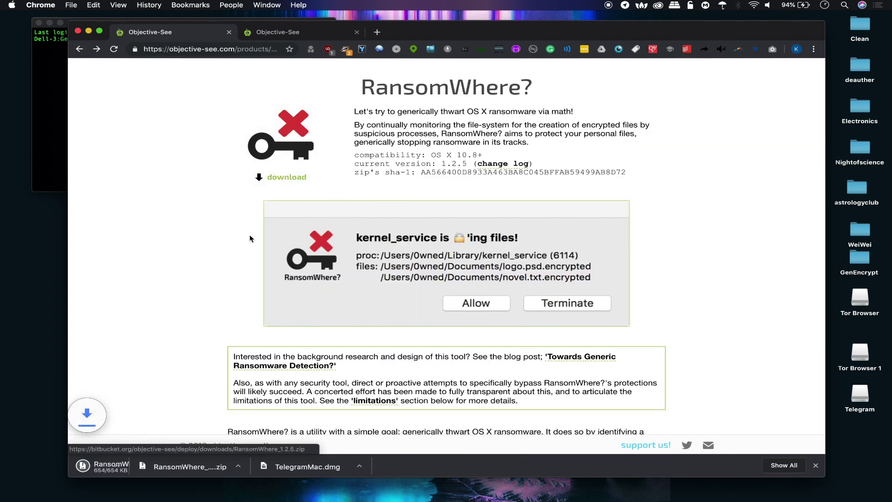
left_click(123, 466)
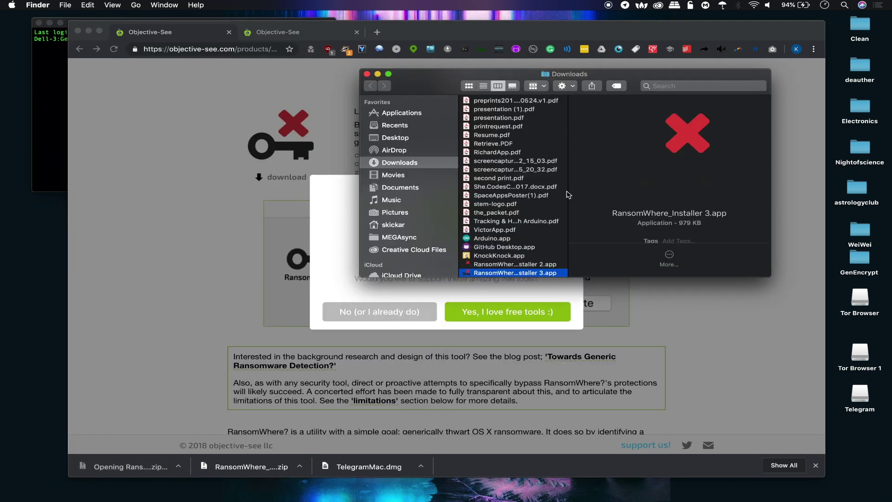
Step: Run RansomWhere_Installer 3.app, authorise with the account password, and install RansomWhere?
double_click(544, 271)
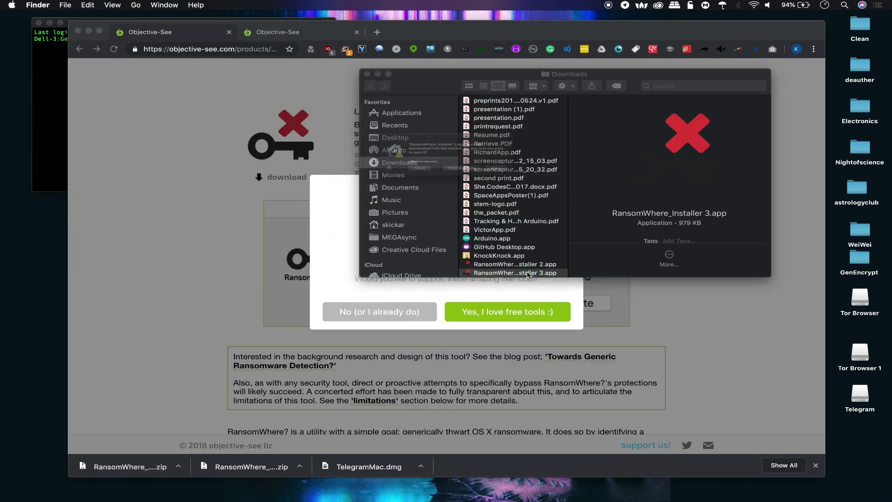
left_click(542, 182)
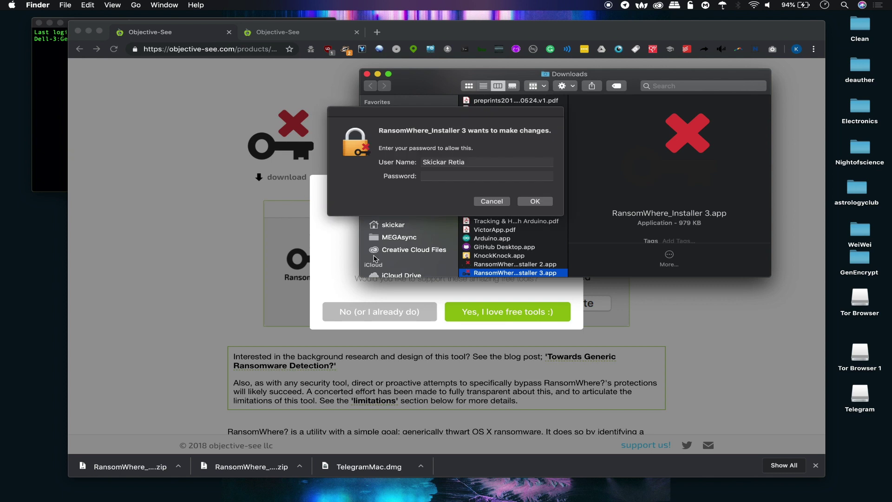
left_click(442, 176)
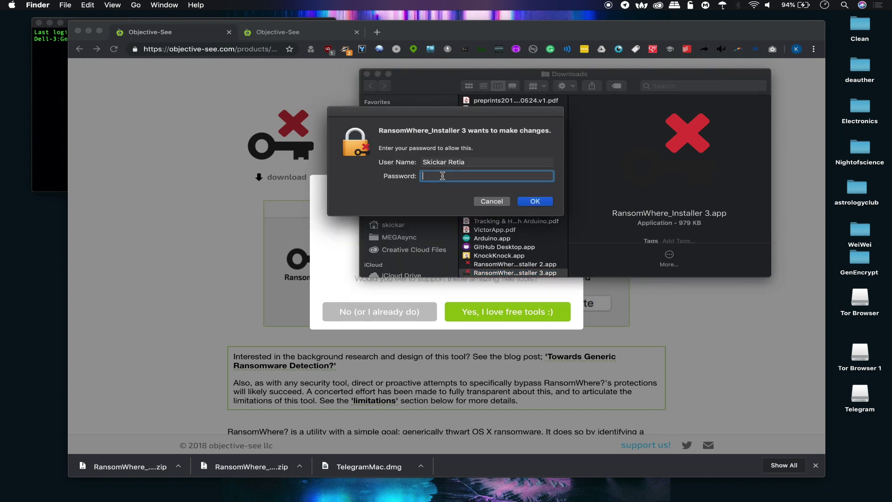
type("••")
left_click(544, 200)
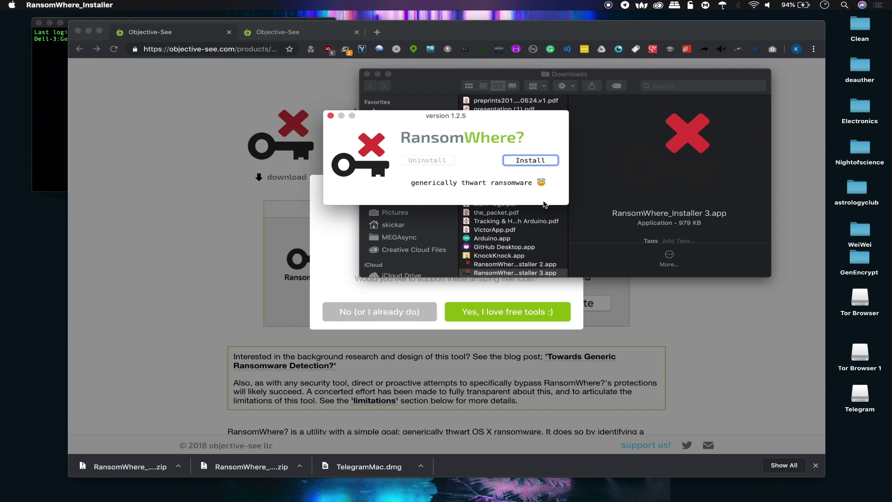
left_click(528, 162)
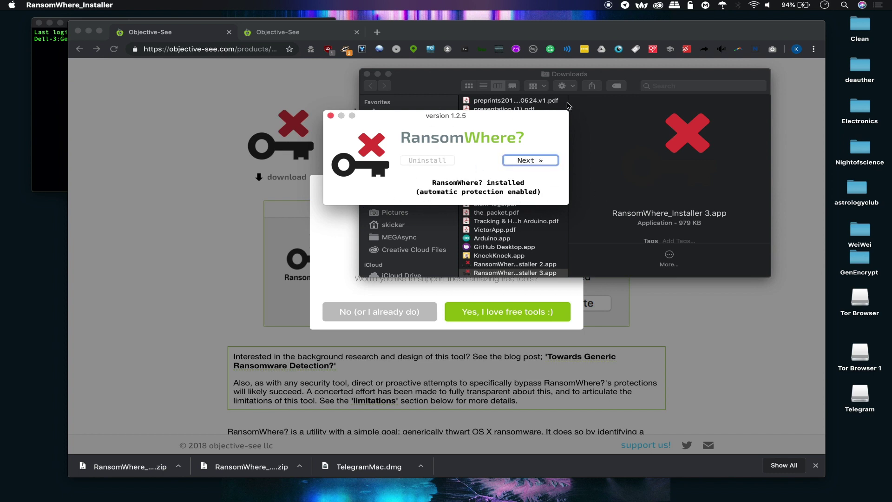
Step: Decline the support request, read the RansomWhere? alerts explanation, and bring Terminal forward
left_click(265, 226)
left_click(327, 309)
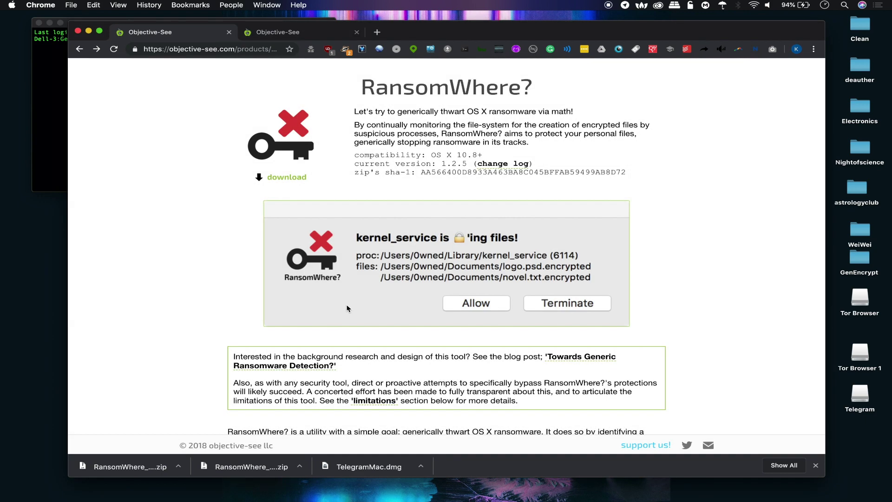
scroll(469, 166, "down", 15)
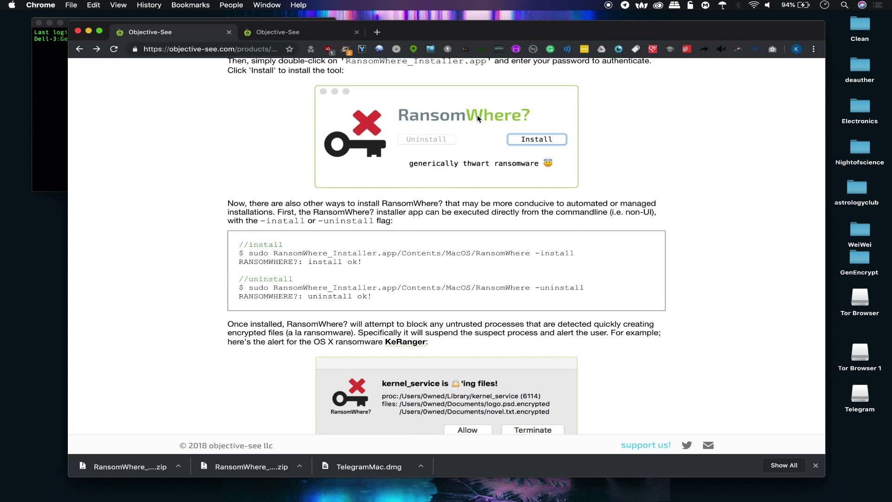
scroll(463, 195, "down", 5)
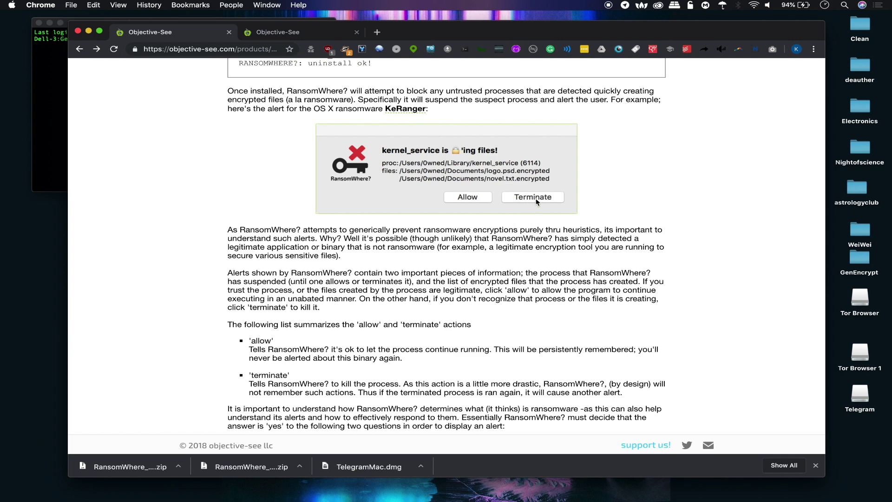
scroll(526, 239, "down", 3)
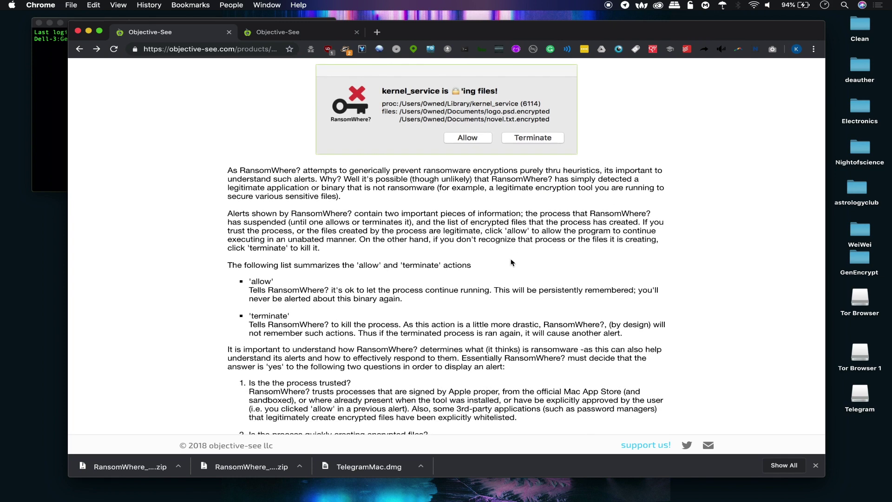
left_click(64, 139)
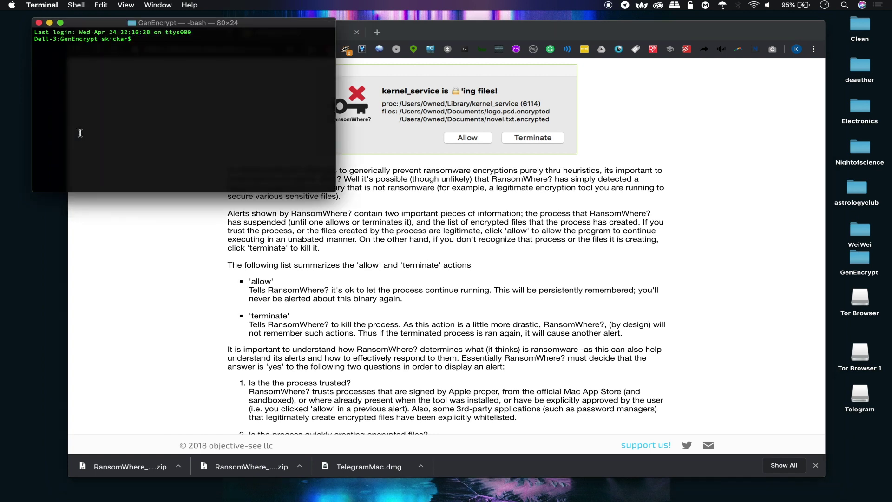
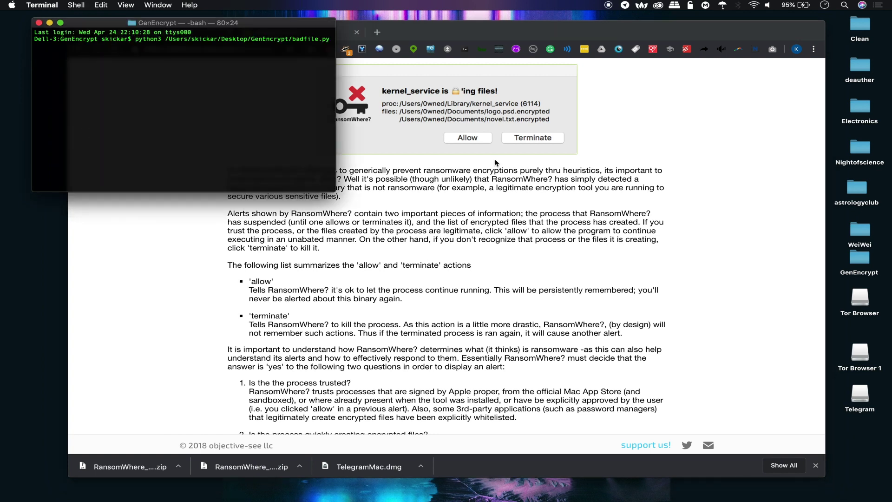
Step: Open the GenEncrypt folder to view its encrypted .aes files and preview badfile.py's source
left_click(864, 266)
double_click(863, 265)
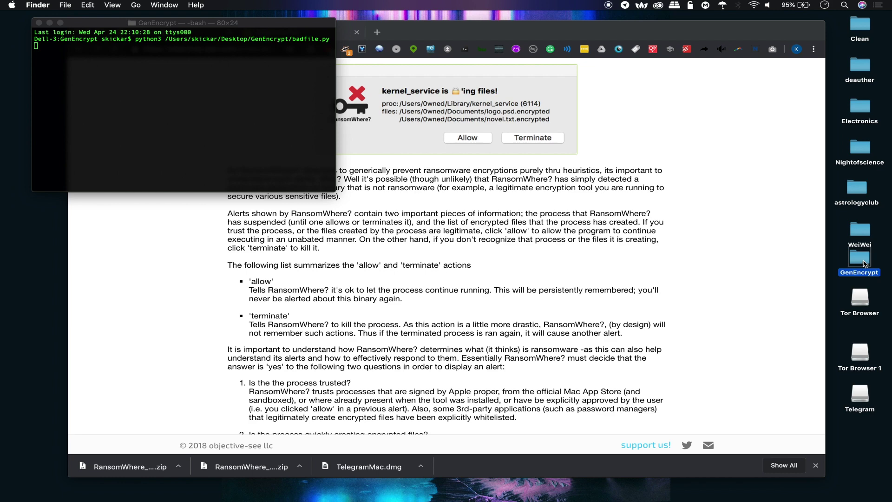
scroll(493, 428, "down", 20)
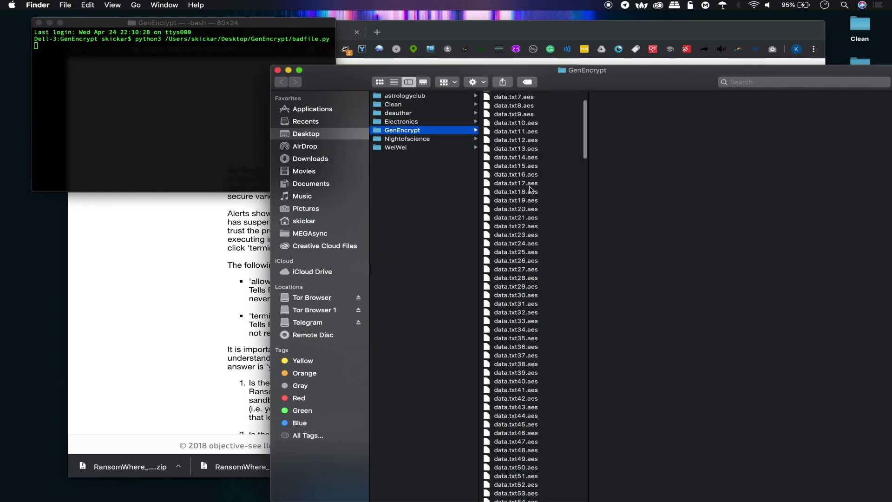
scroll(493, 428, "down", 15)
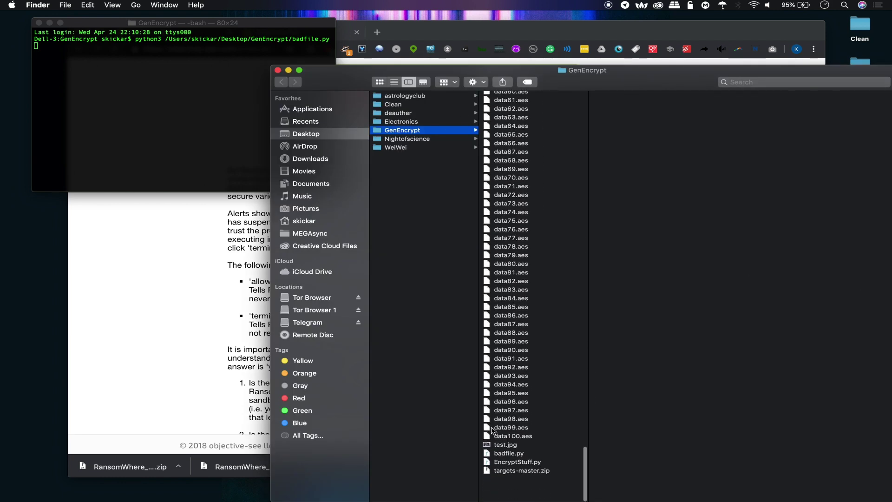
left_click(510, 481)
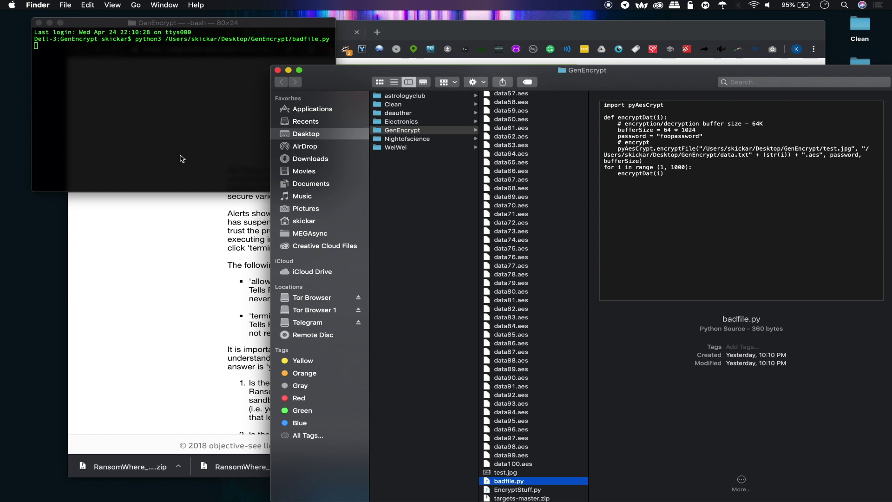
Step: Stop the running badfile.py encryption script with Ctrl+C and close the Terminal window
left_click(225, 96)
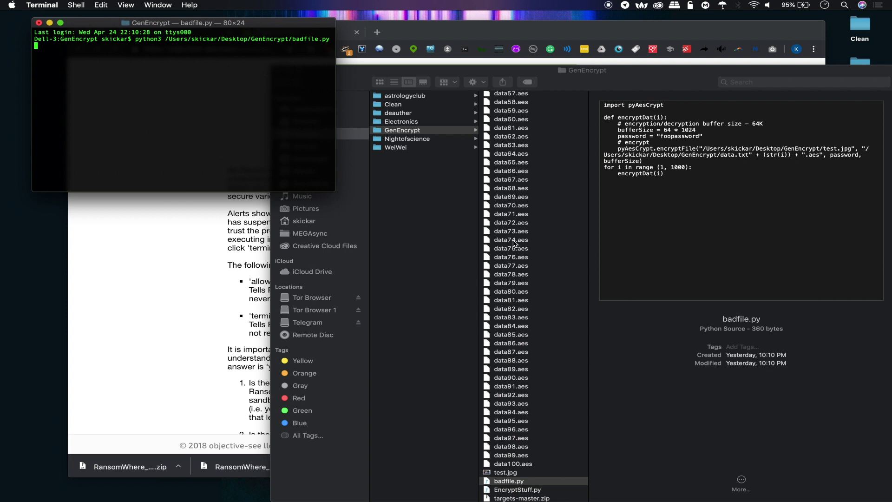
scroll(514, 243, "down", 2)
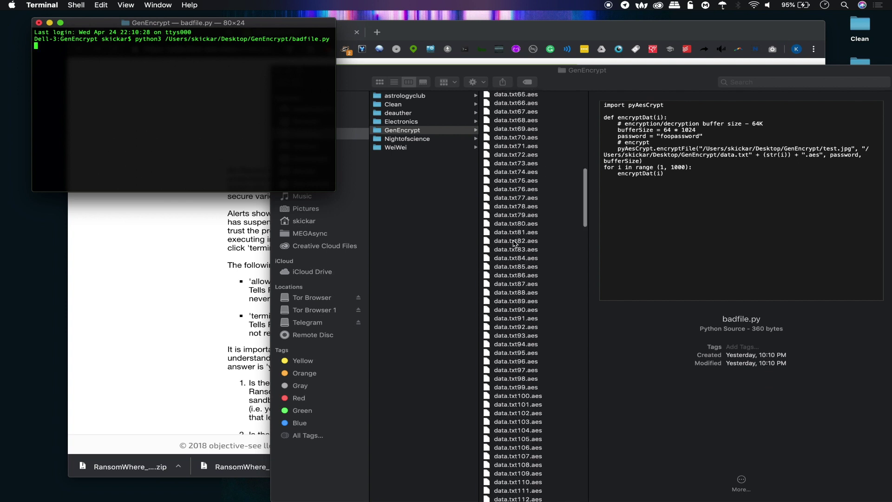
scroll(557, 238, "down", 20)
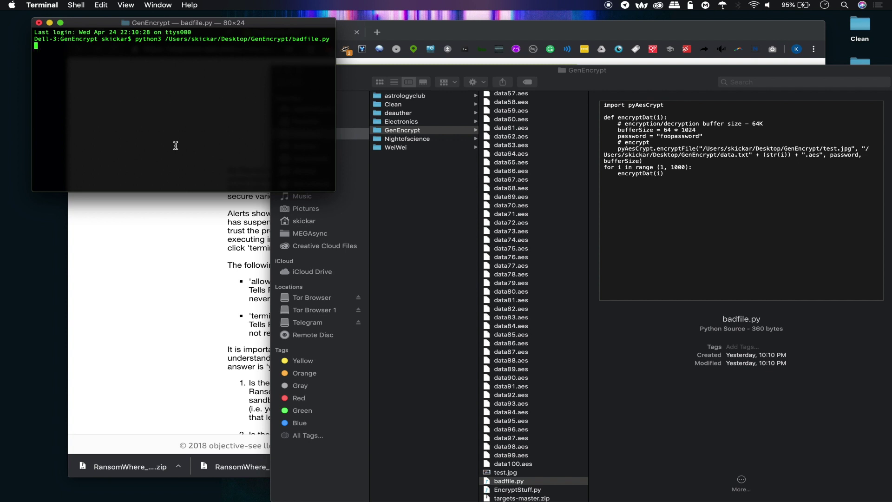
key("ctrl+c")
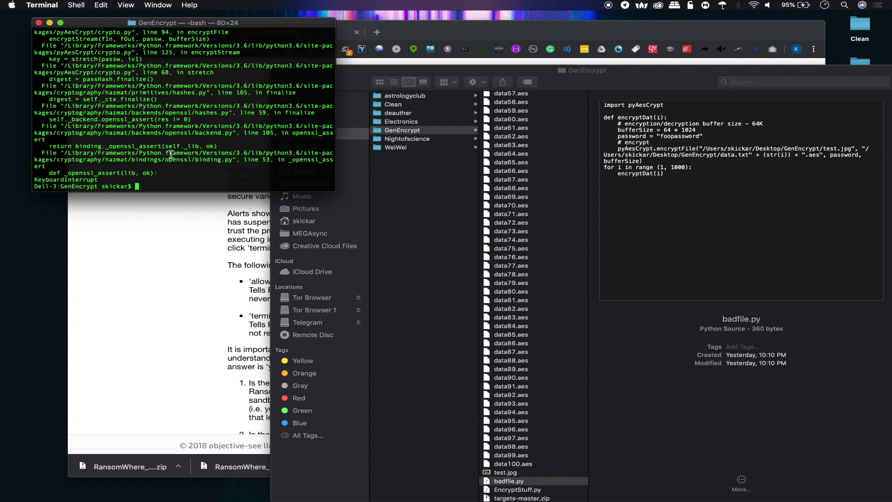
left_click(39, 22)
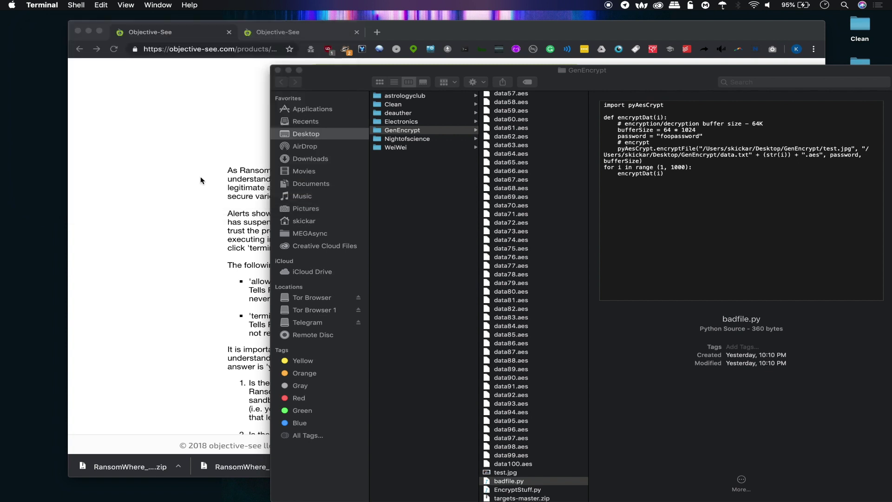
Step: Bring the RansomWhere? page forward and read its description, install steps and sample alert
left_click(221, 196)
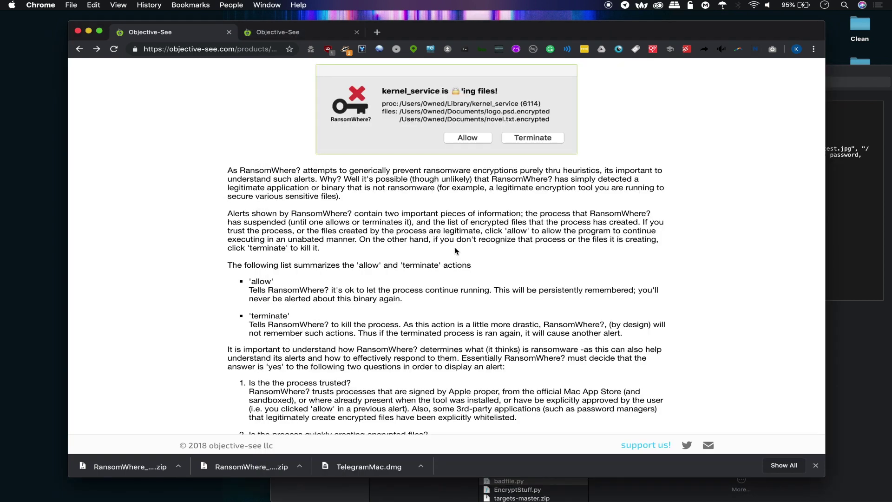
scroll(456, 251, "up", 5)
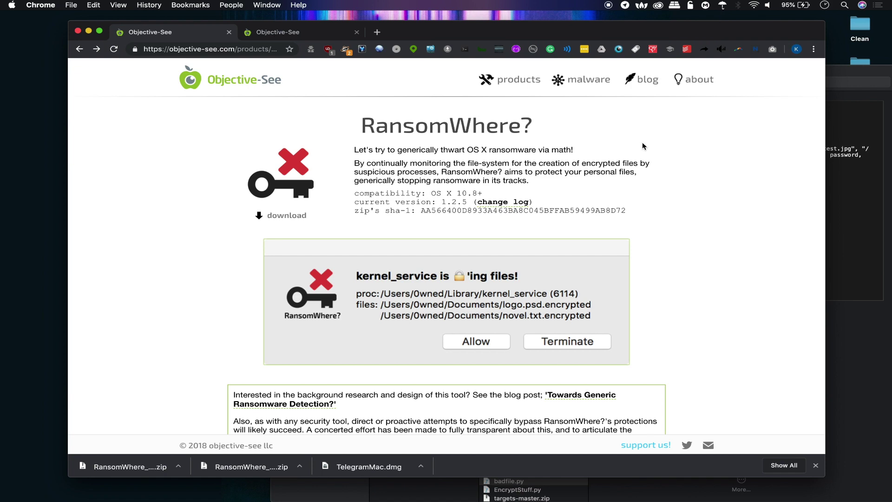
scroll(450, 300, "down", 5)
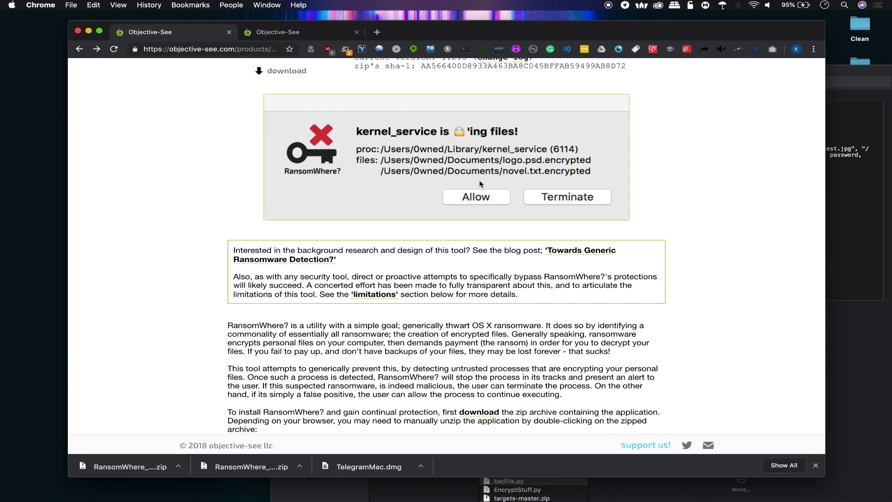
scroll(491, 351, "down", 15)
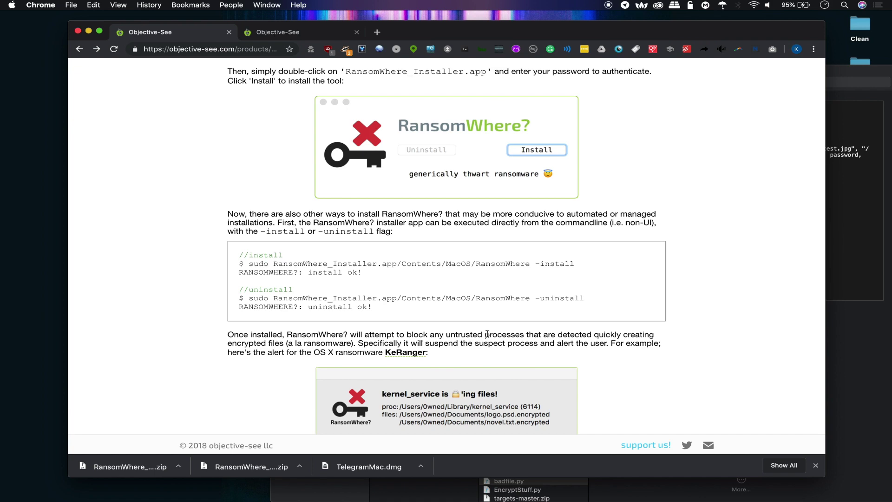
scroll(487, 334, "up", 15)
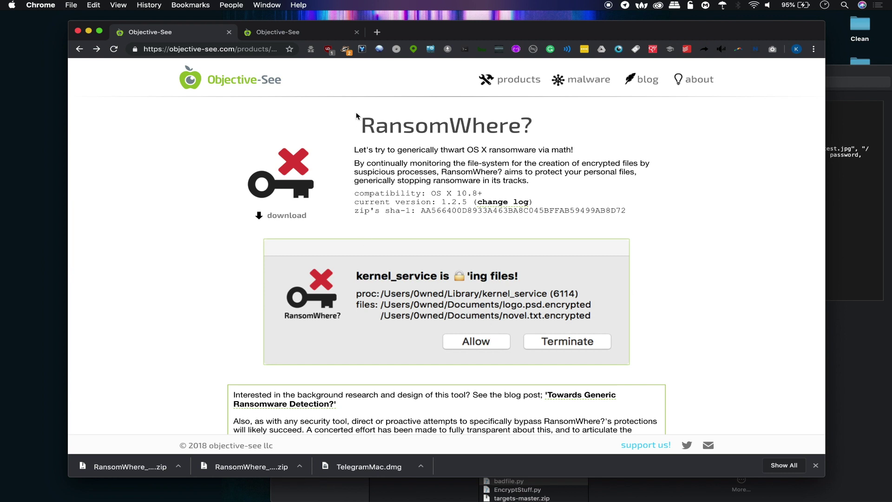
Step: On the OverSight tab, download OverSight_1.2.0.zip and answer 'No (or I already do)' to the donation popup
left_click(317, 33)
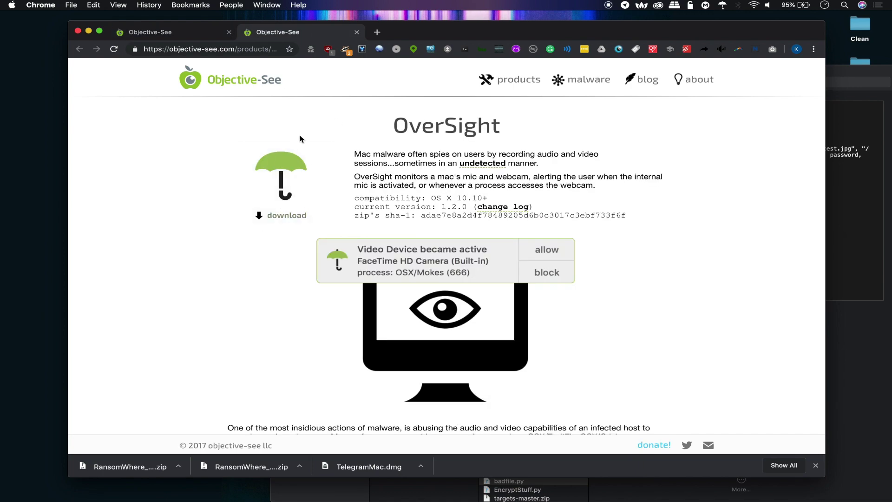
scroll(300, 139, "down", 15)
scroll(299, 139, "up", 15)
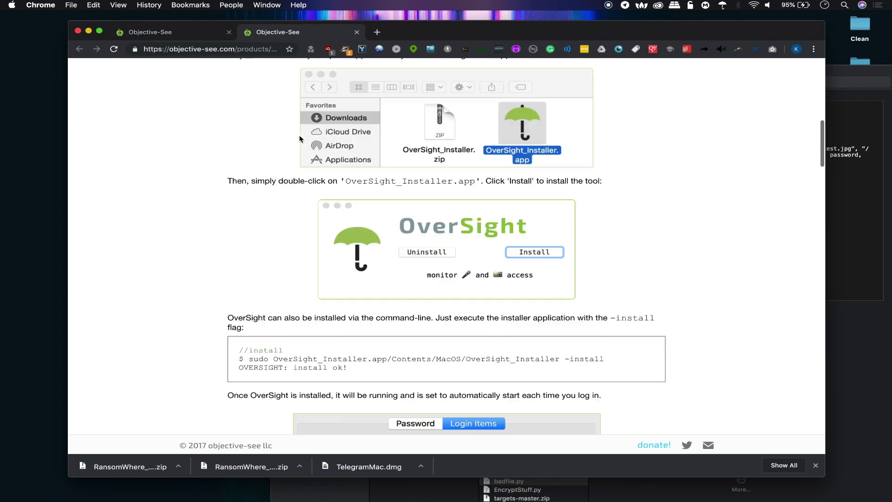
scroll(300, 139, "down", 1)
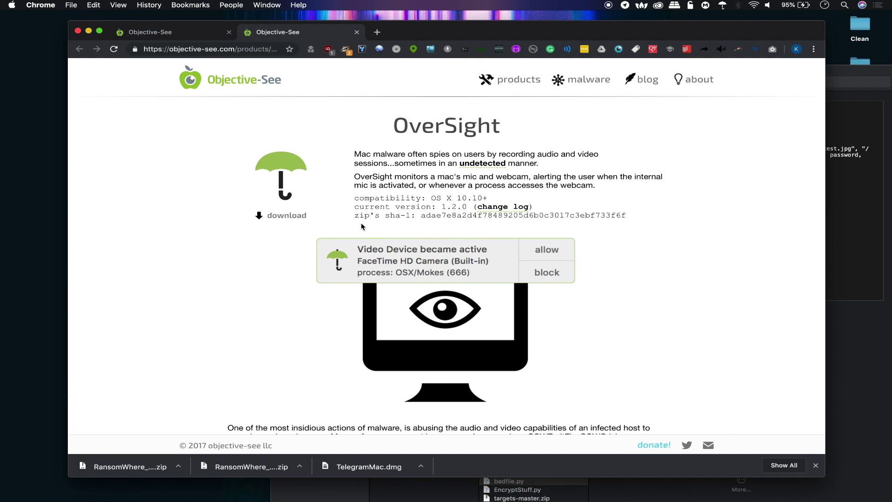
left_click(287, 217)
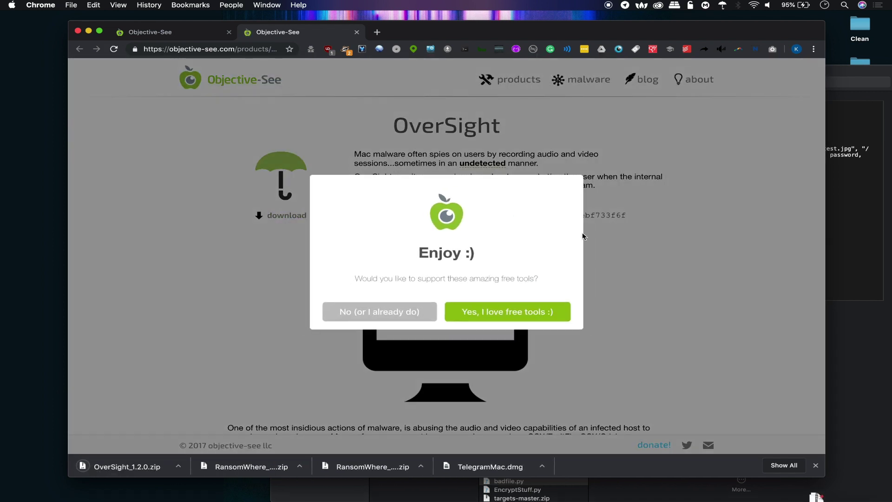
left_click(382, 315)
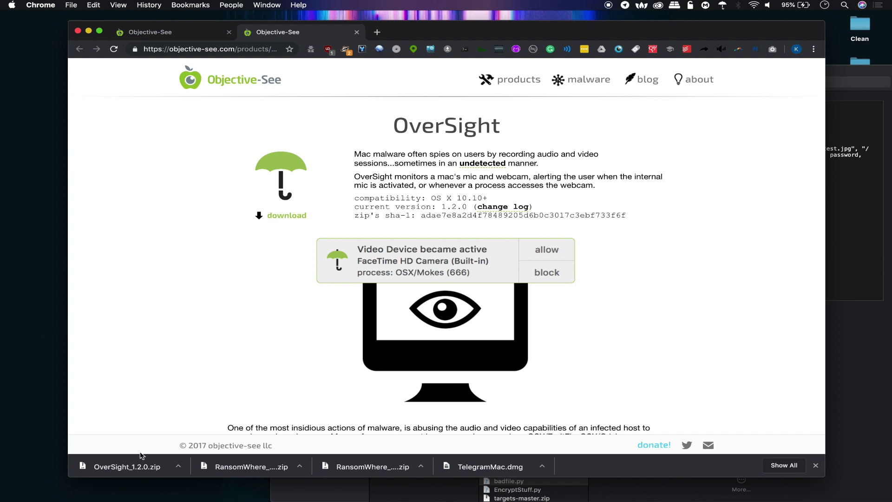
Step: Unzip the OverSight download and launch OverSight_Installer.app, approving it with the administrator password
left_click(145, 467)
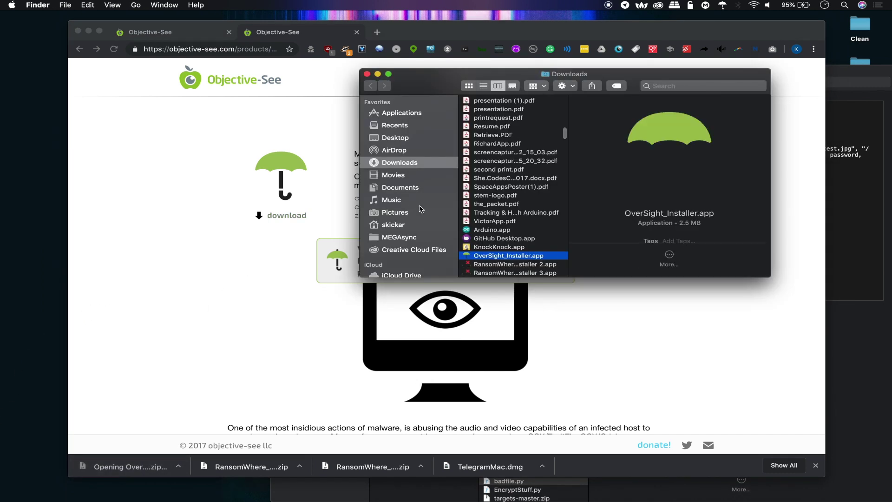
double_click(532, 258)
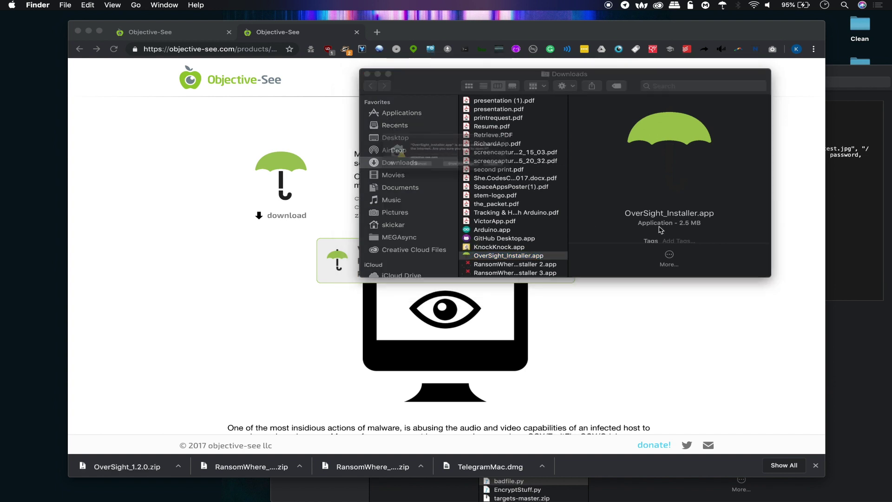
left_click(560, 179)
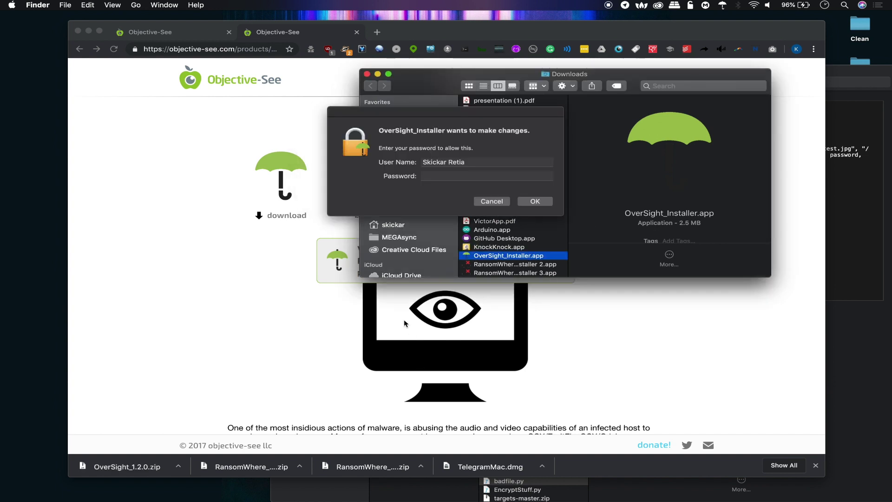
left_click(461, 177)
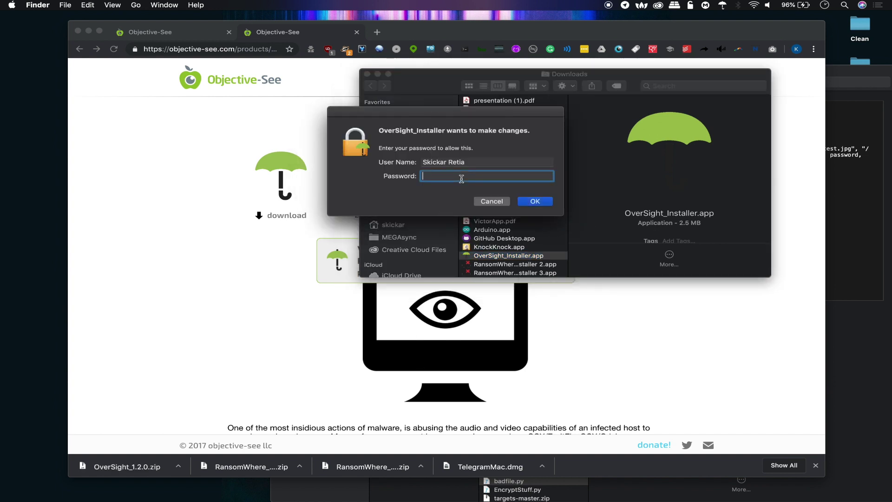
type("•••••••••")
key("Return")
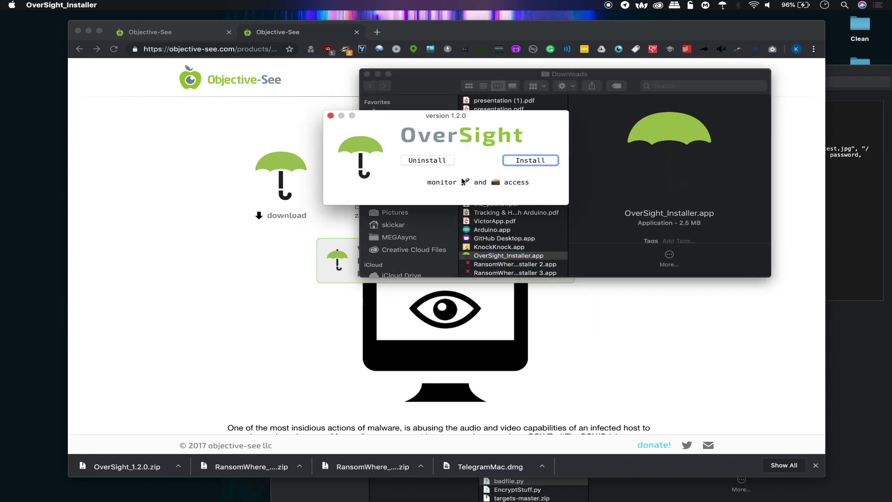
Step: Install OverSight and confirm its menu-bar umbrella shows it monitoring the microphone and camera
left_click(538, 160)
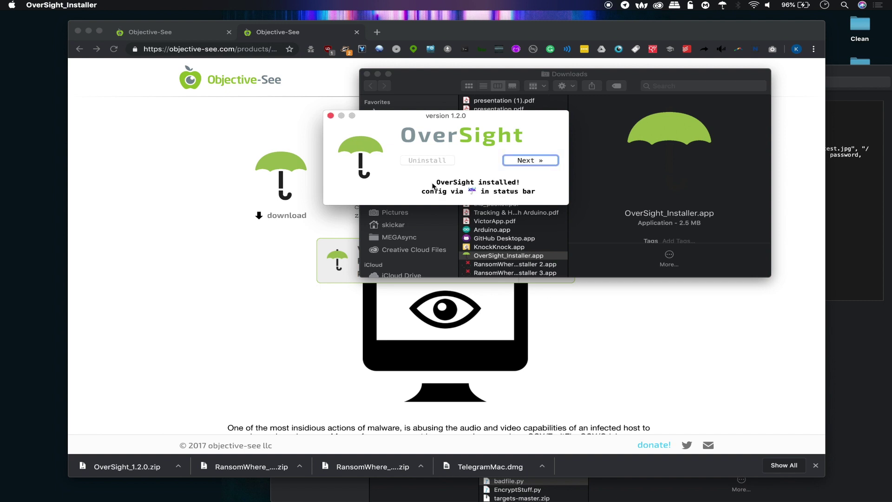
left_click(330, 115)
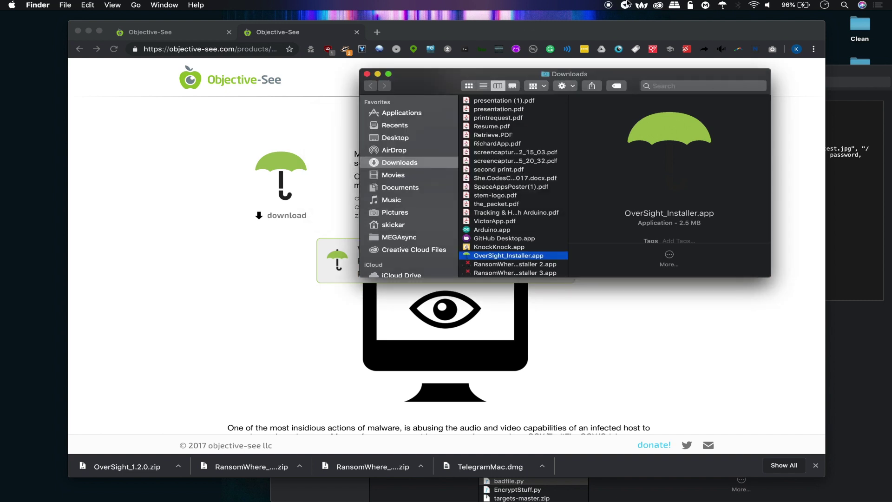
left_click(722, 5)
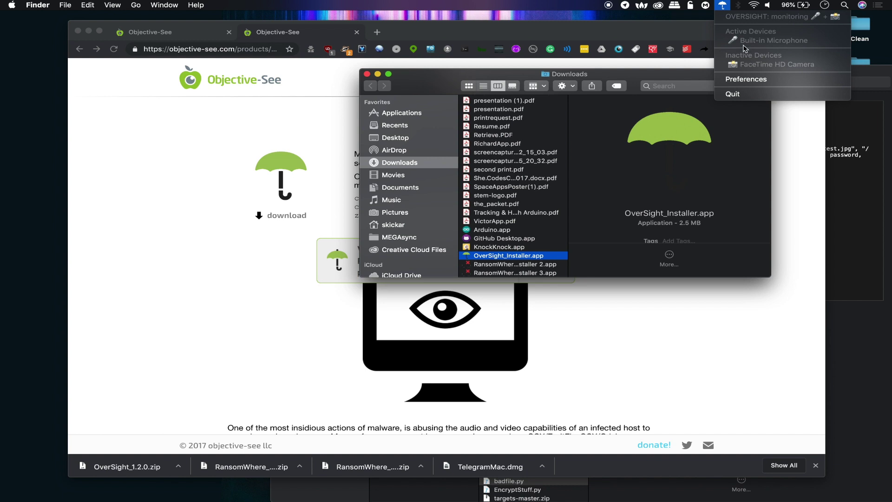
left_click(228, 295)
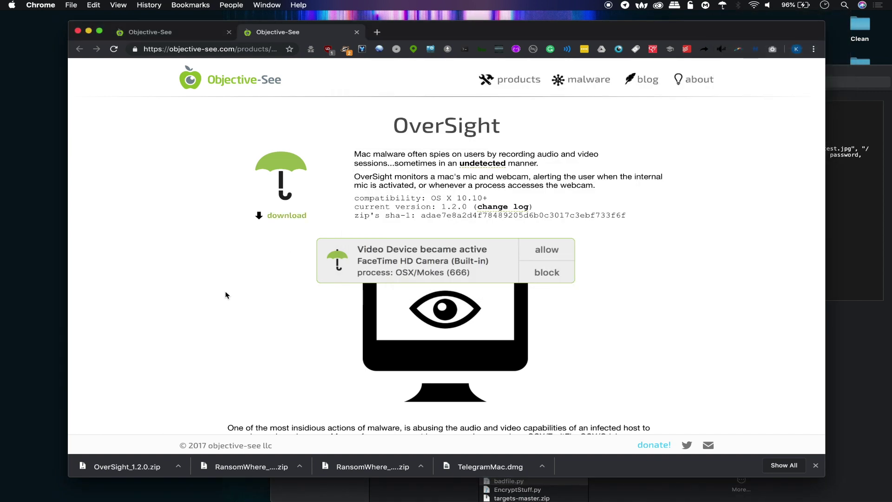
key("super+space")
Step: Launch Photo Booth through a Spotlight search for 'phot'
type("phot")
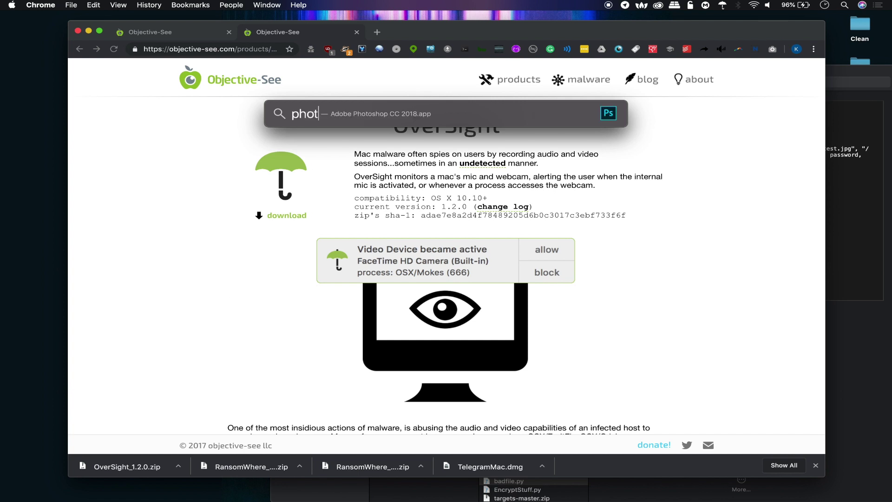
key("BackSpace")
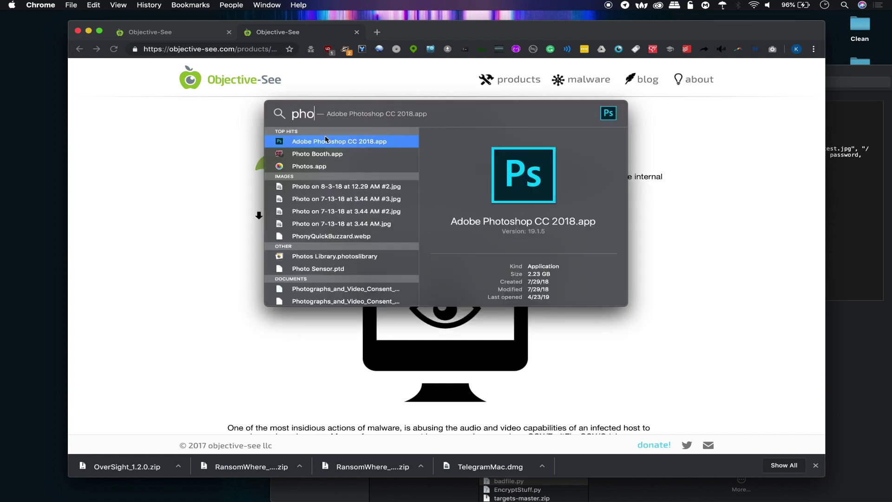
left_click(319, 155)
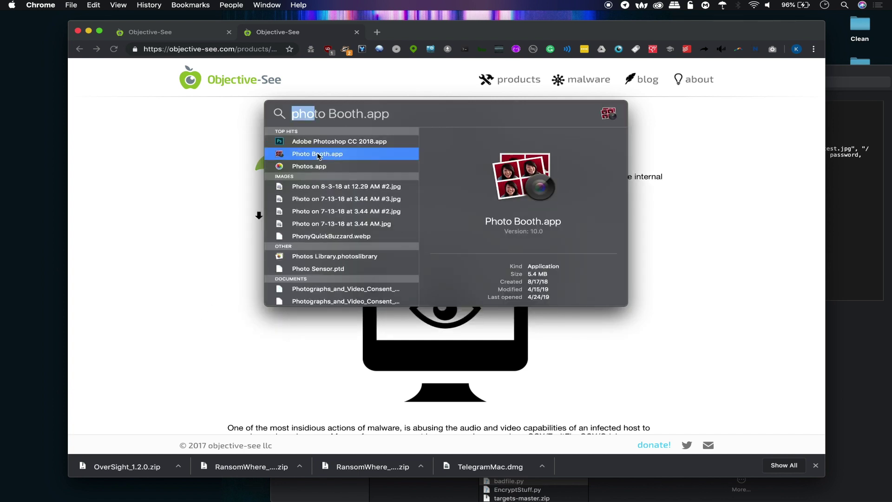
key("Return")
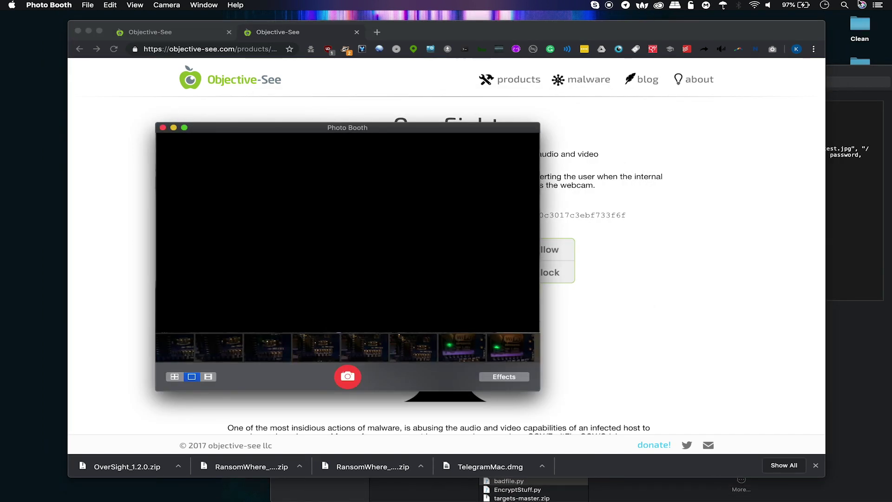
Step: Allow the camera activation from OverSight's alert choosing Just Once, then close Photo Booth
left_click(882, 6)
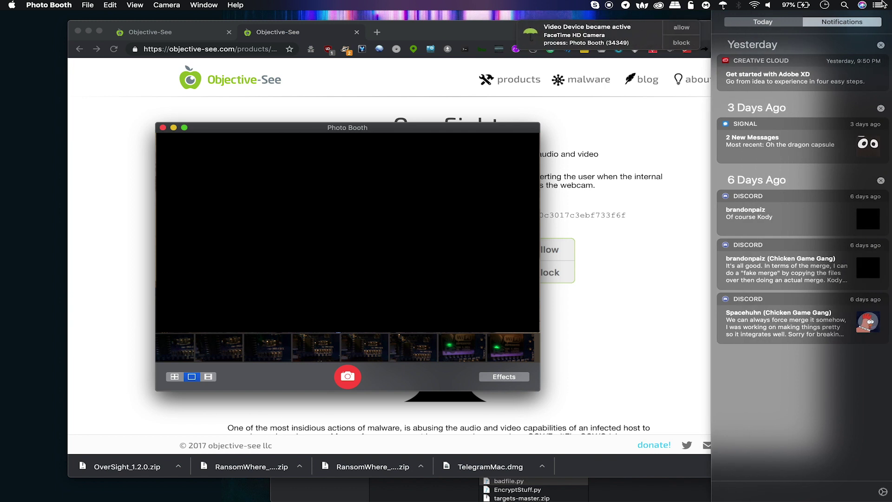
left_click(879, 5)
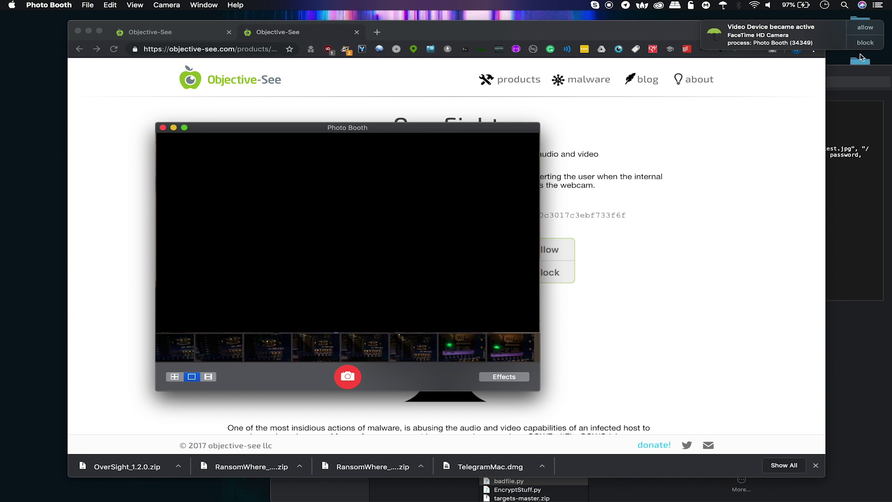
left_click(874, 29)
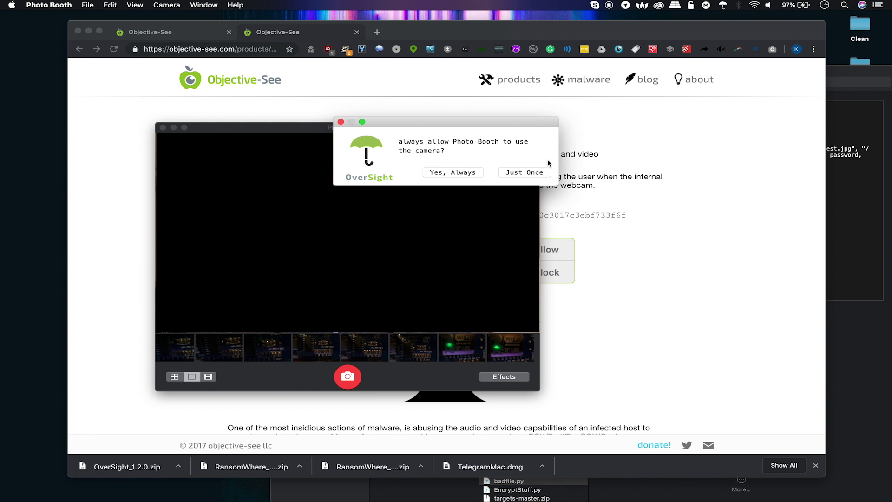
left_click(541, 175)
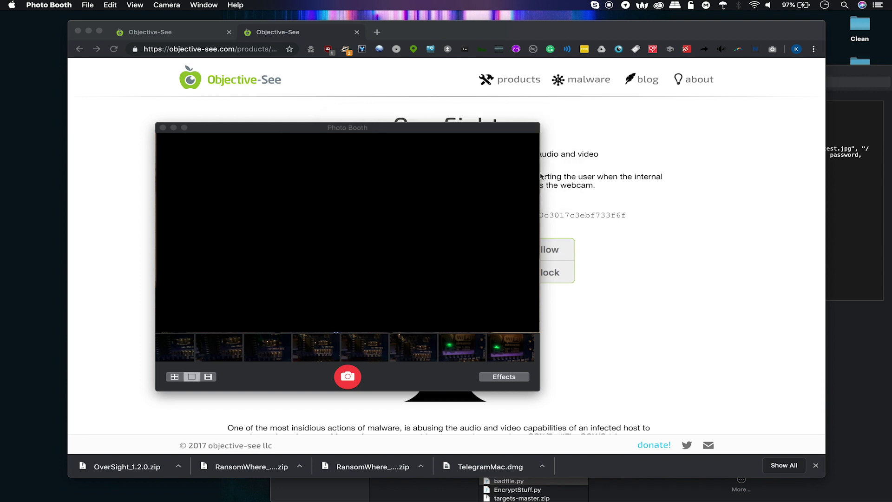
left_click(163, 126)
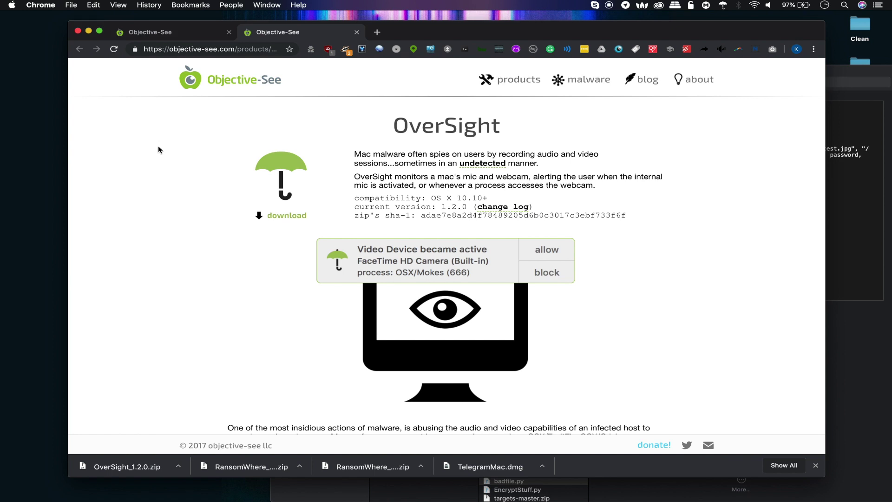
Step: Browse the Objective-See products list from the RansomWhere? tab, then return to OverSight's install steps
left_click(186, 32)
left_click(521, 82)
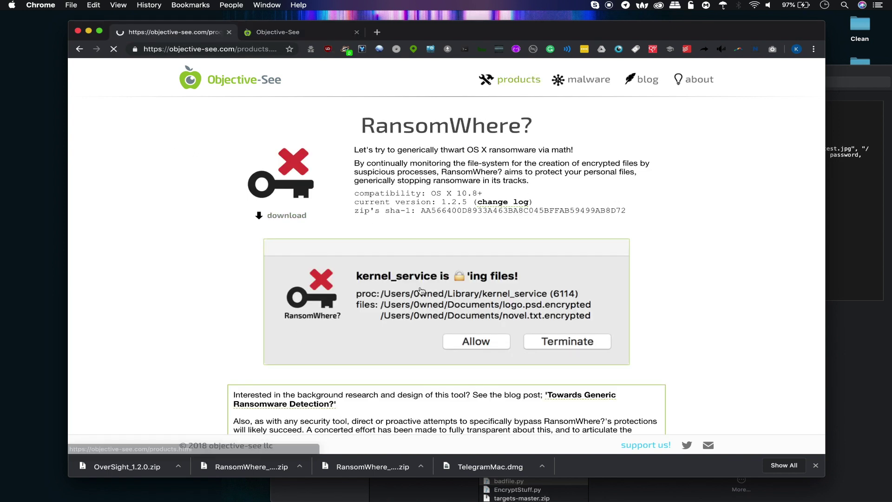
scroll(305, 140, "down", 10)
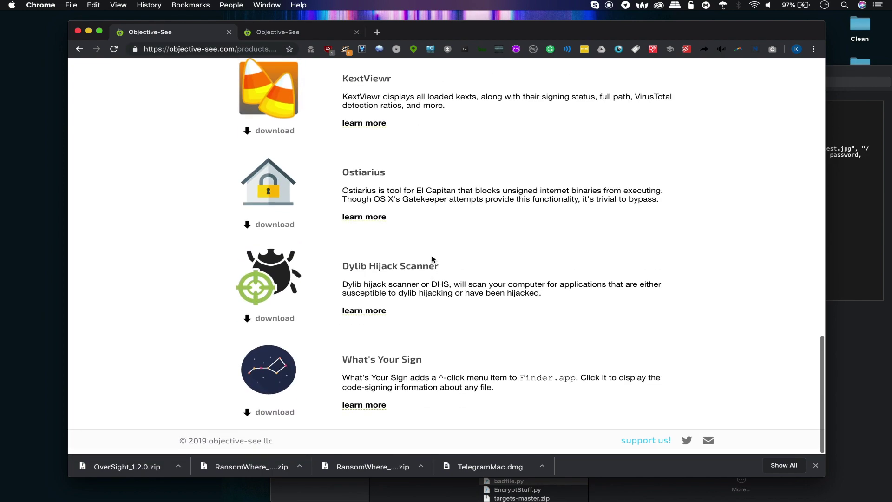
scroll(432, 260, "down", 2)
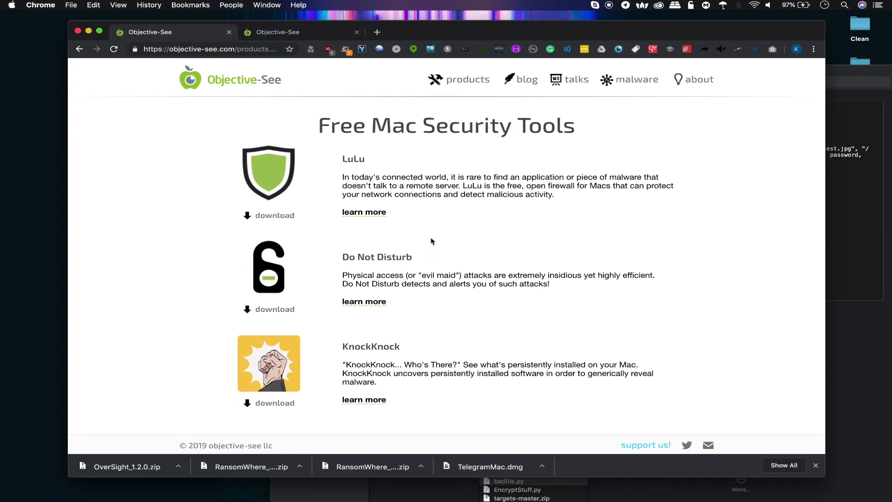
left_click(298, 37)
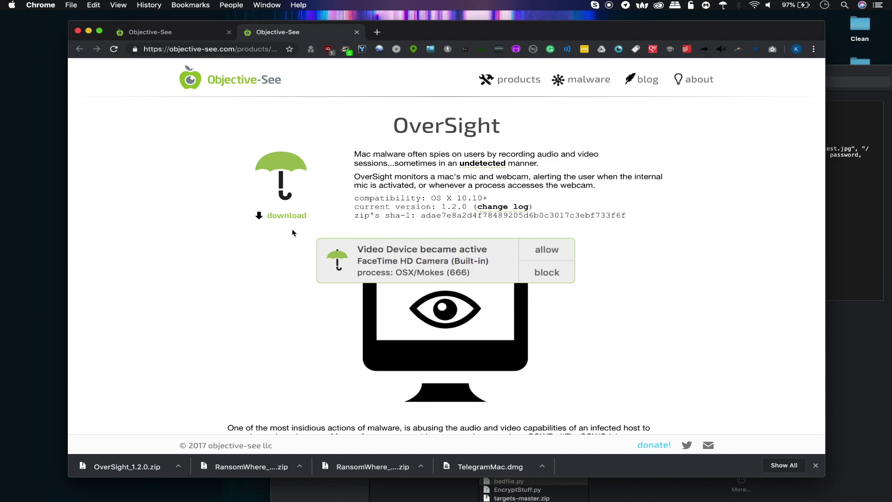
scroll(314, 269, "down", 15)
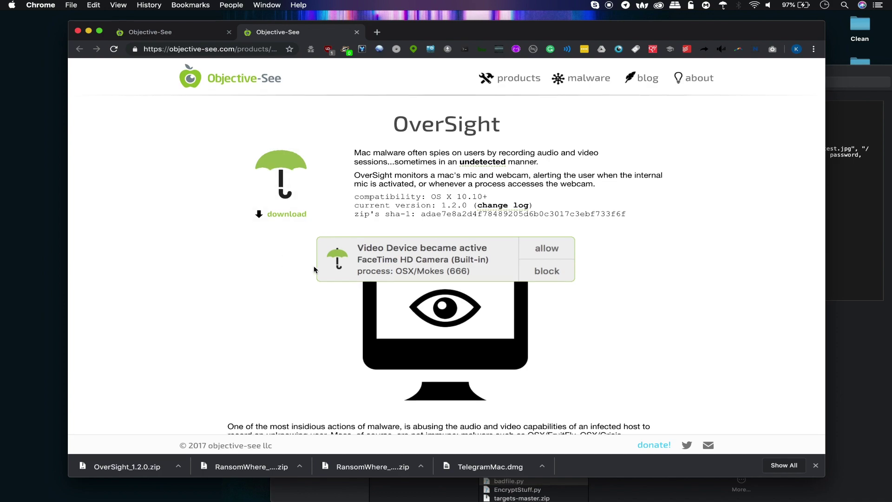
scroll(314, 270, "up", 15)
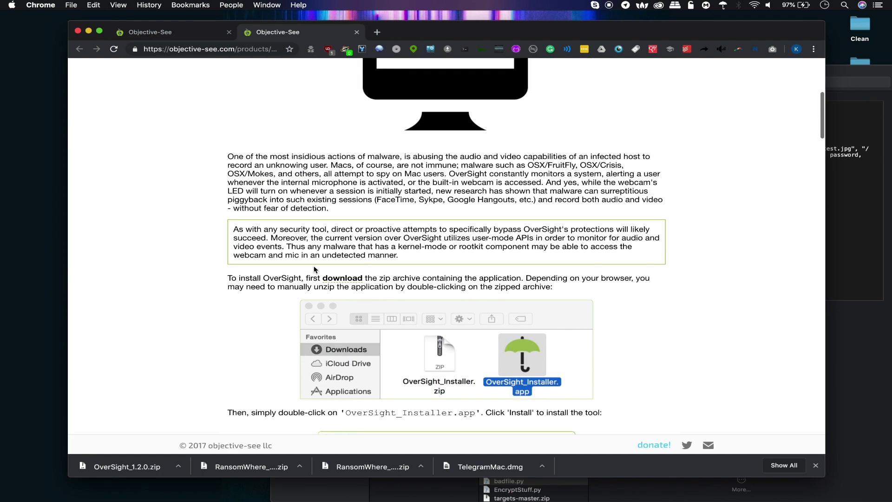